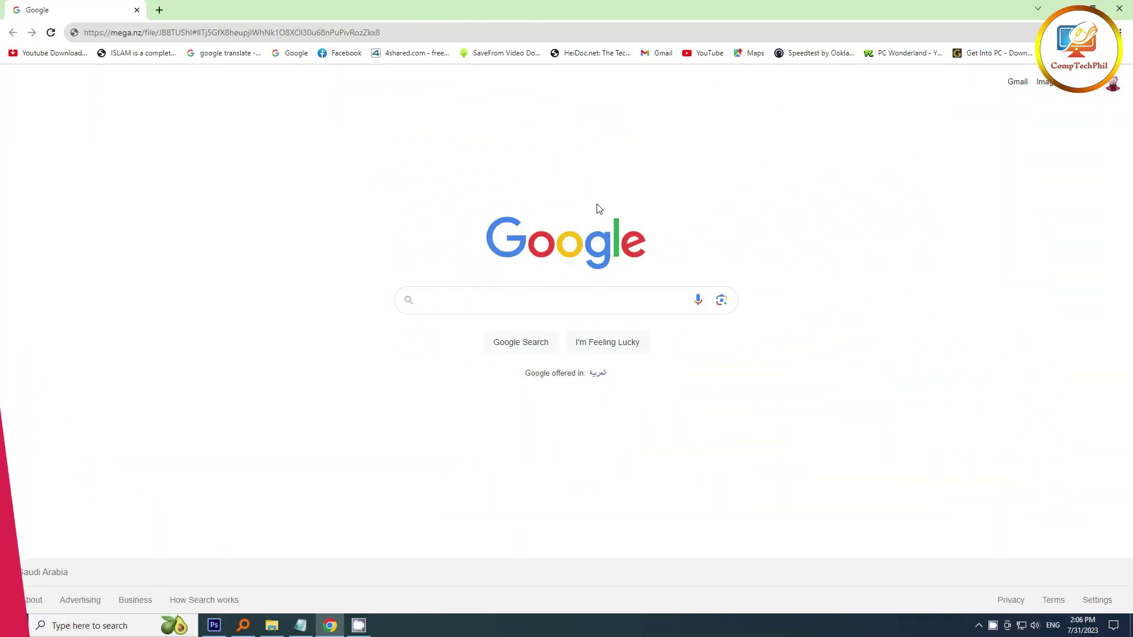
- Load the MEGA link and start downloading the B315_22_UPDATE_21.328.01.00.1367.rar archive
click(457, 32)
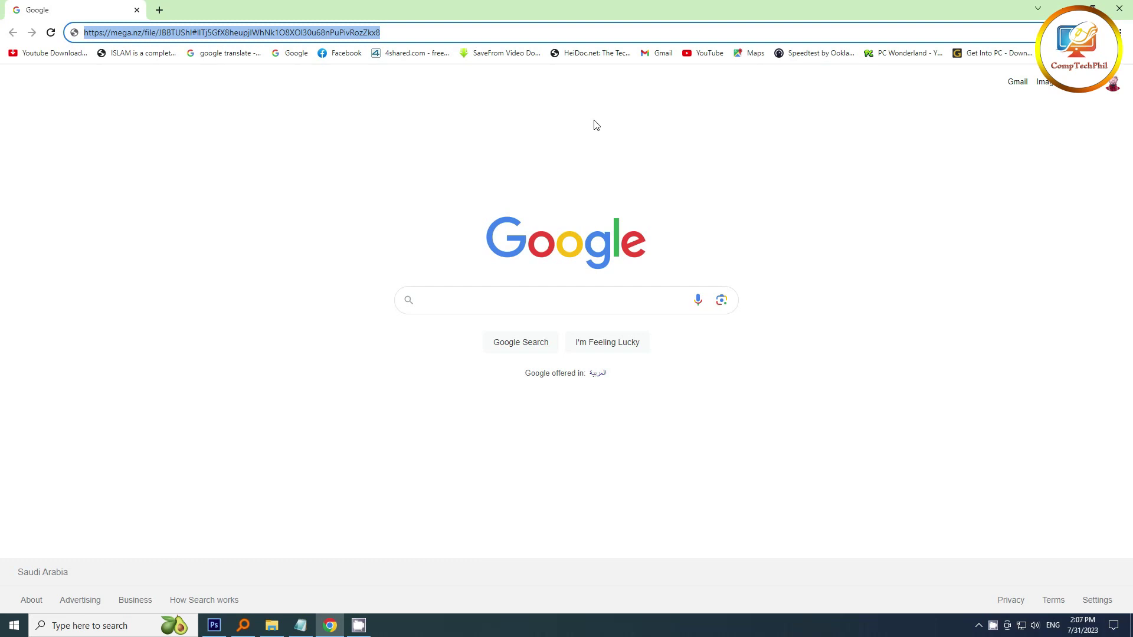
key(Return)
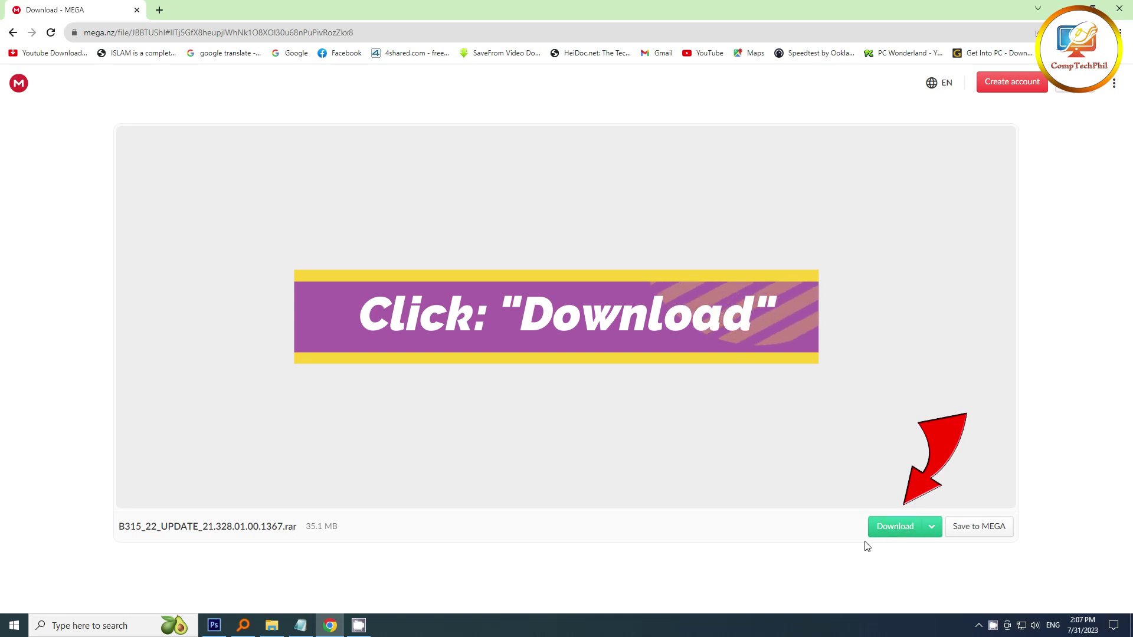
click(902, 535)
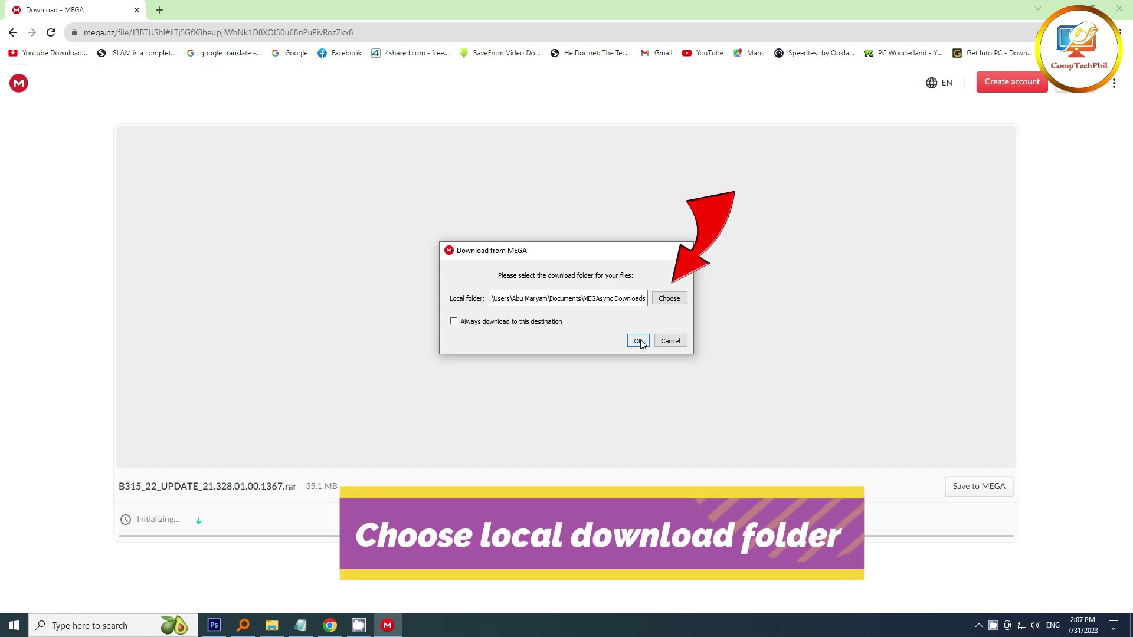
- Save the firmware archive into the Downloads folder and let the download complete
click(668, 300)
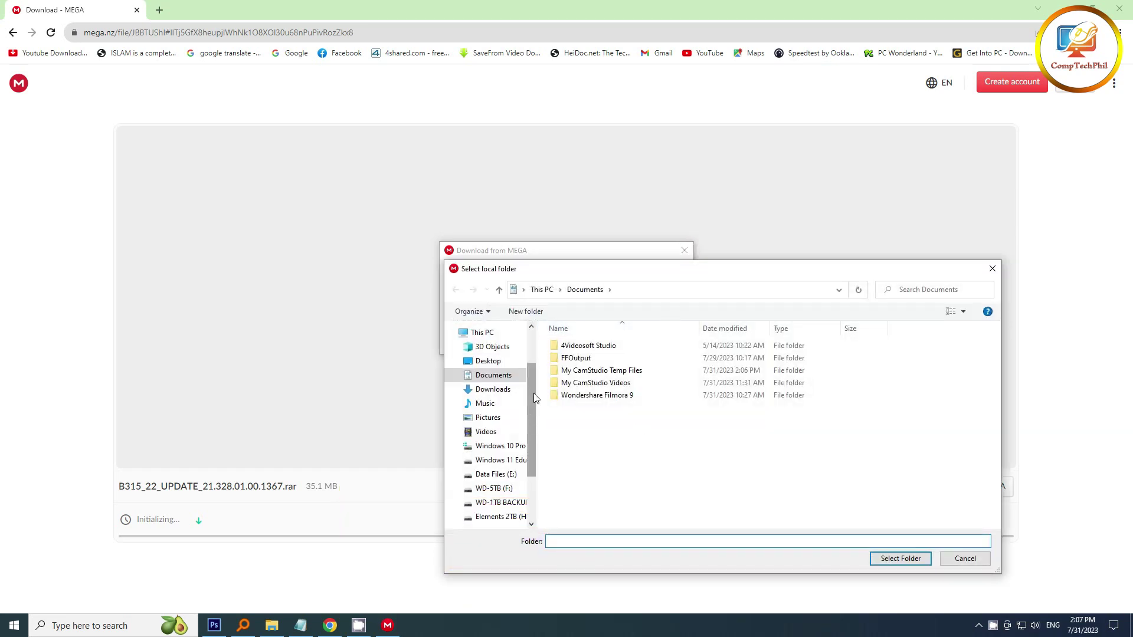
click(508, 390)
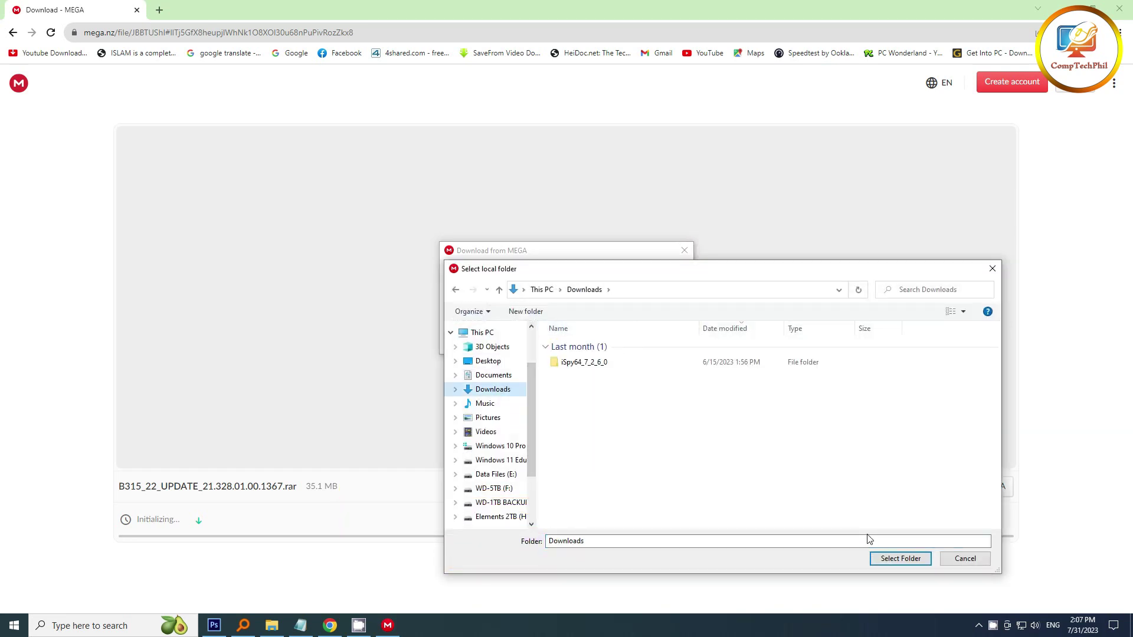
click(912, 560)
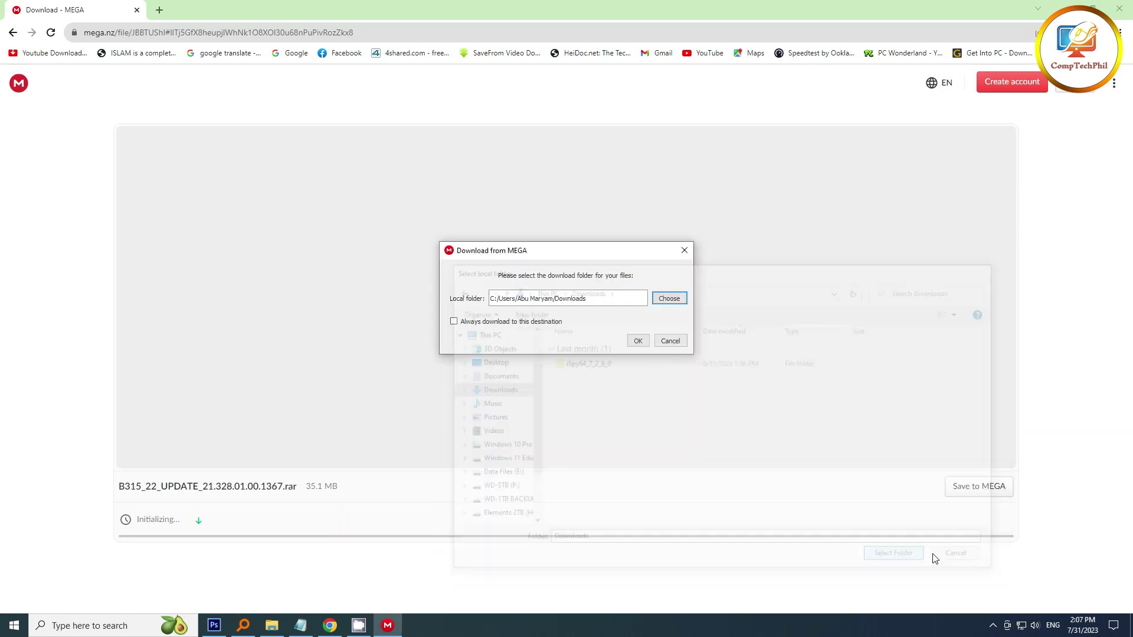
click(638, 342)
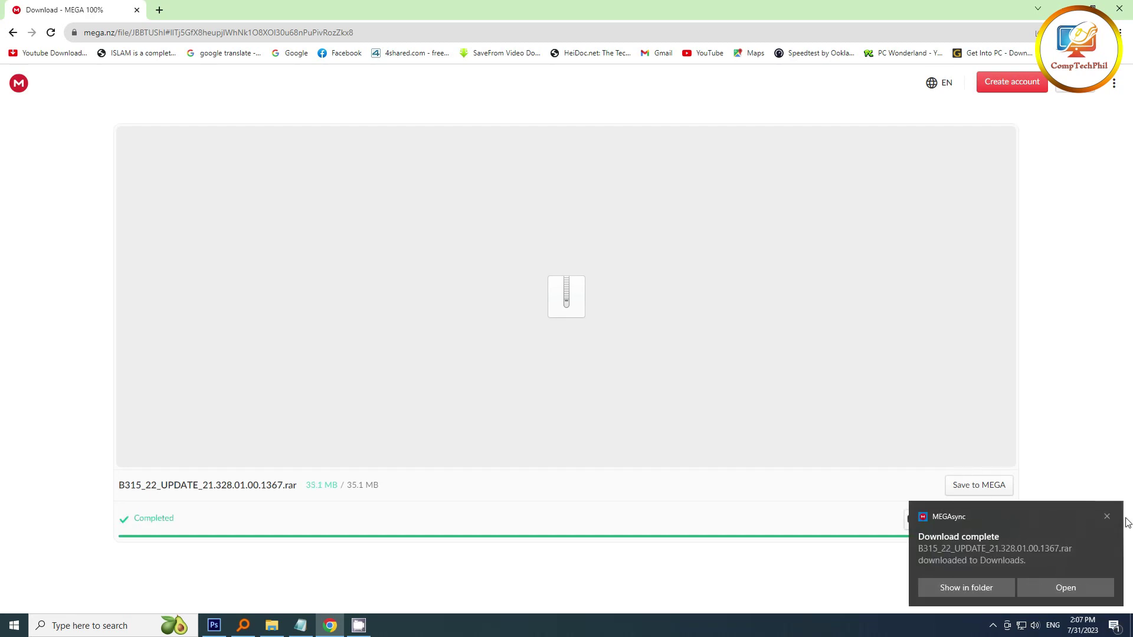
click(1106, 516)
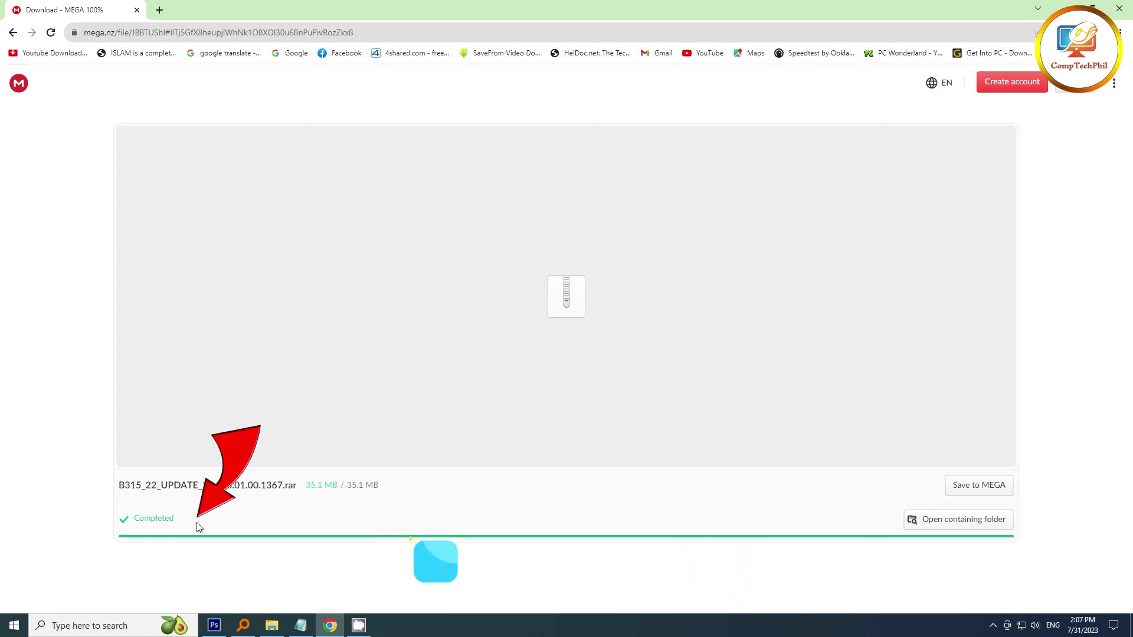
- Extract the B315 update .rar into its own folder in Downloads
click(983, 530)
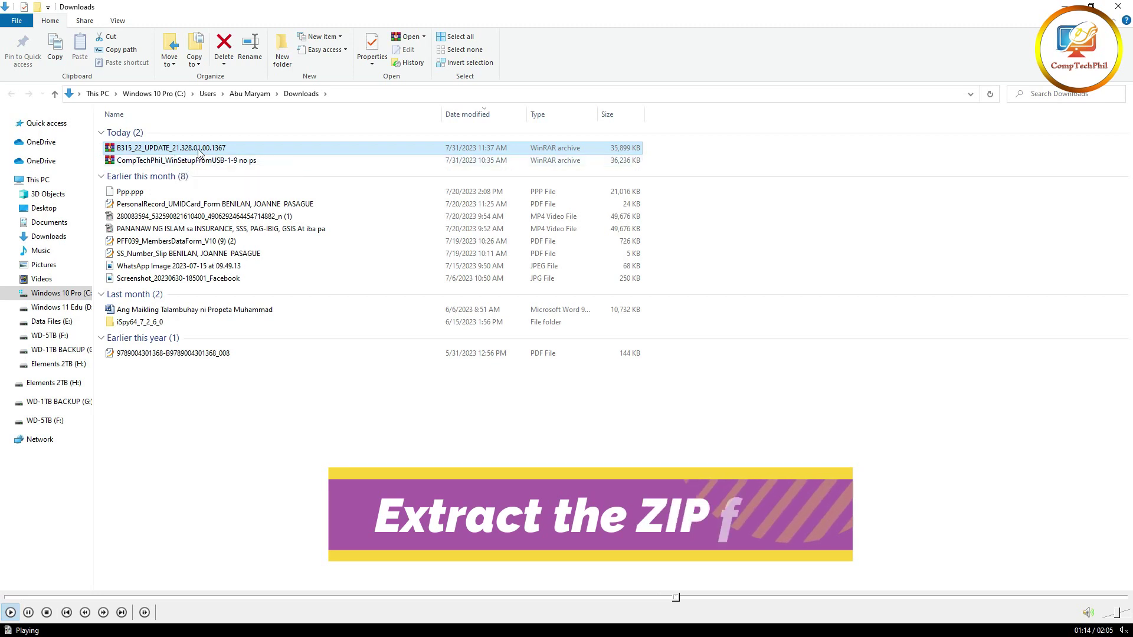
right_click(199, 153)
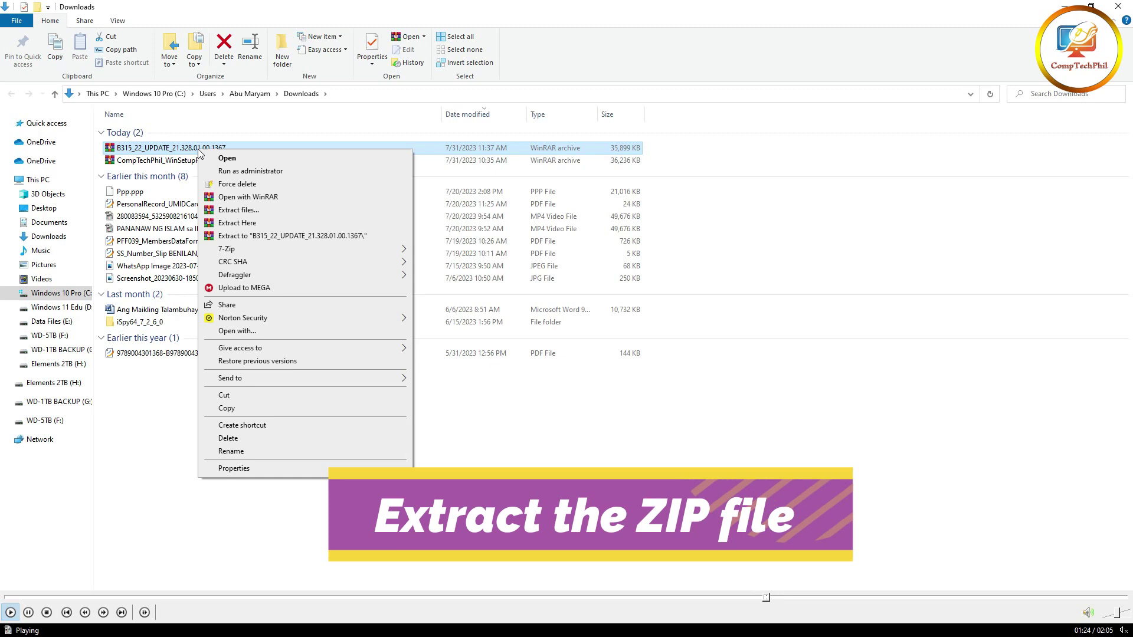
click(237, 210)
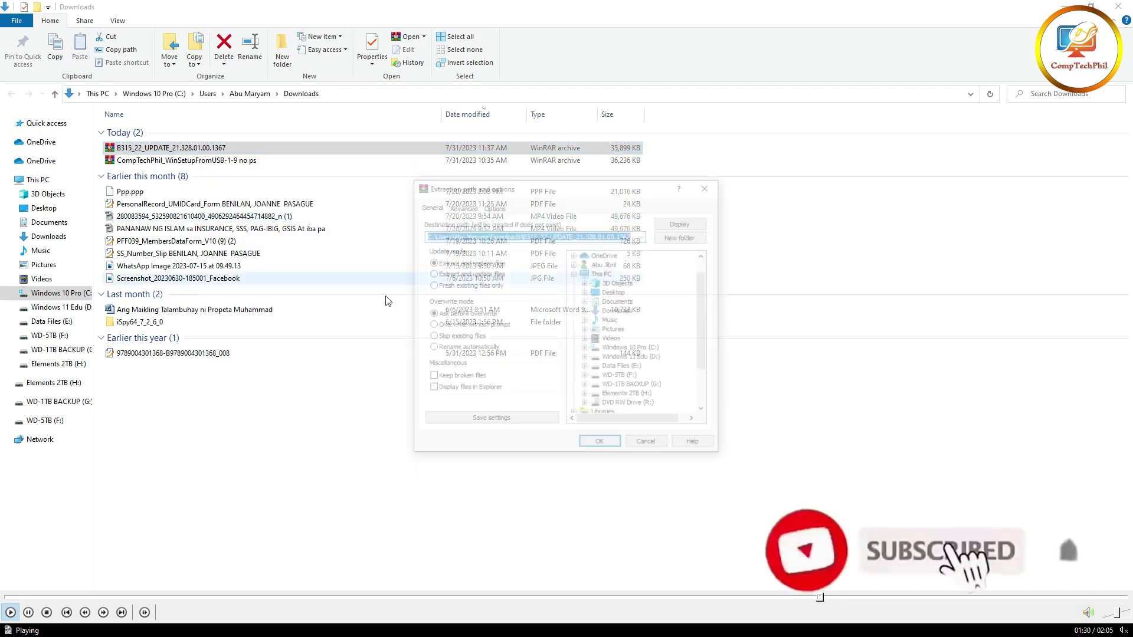
click(593, 446)
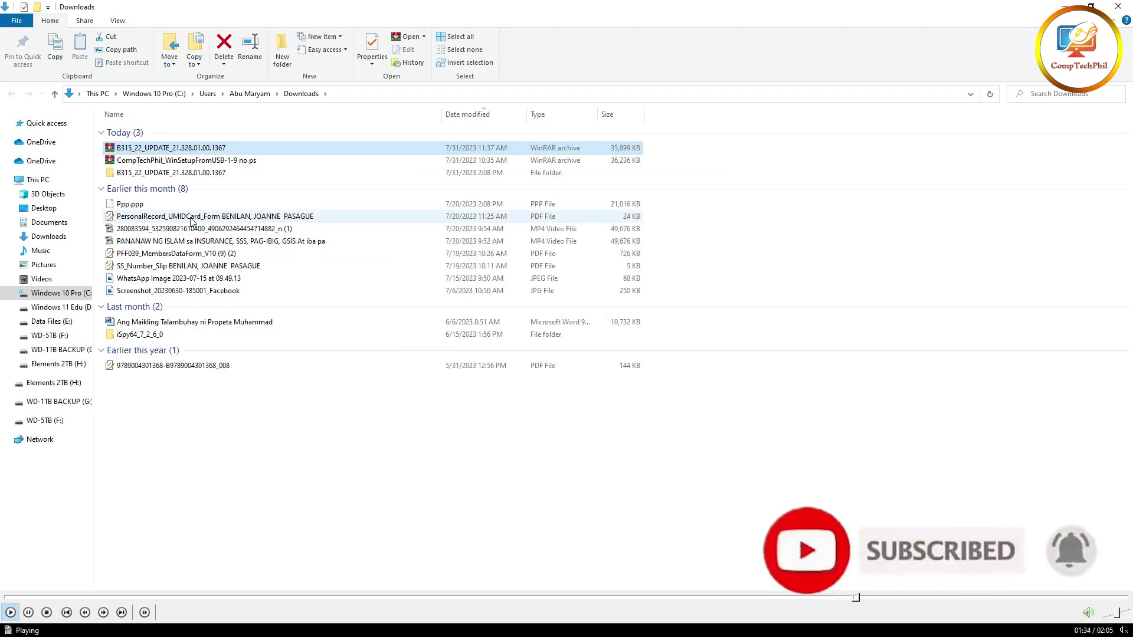
- Check the extracted folder holds the firmware BIN, then return to Downloads
double_click(222, 176)
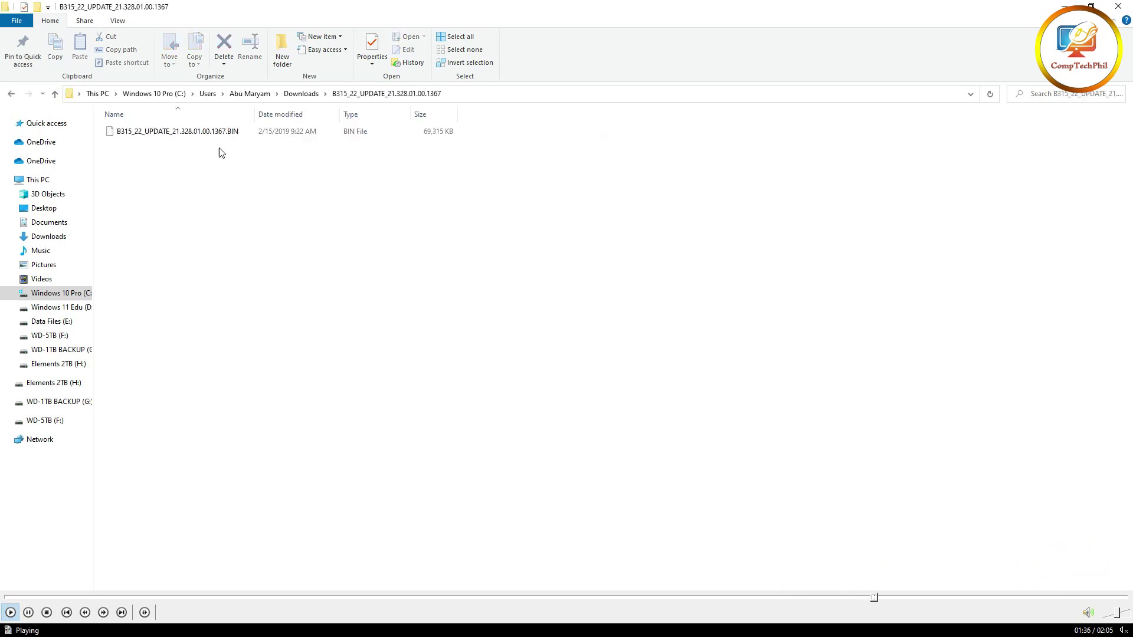
click(11, 95)
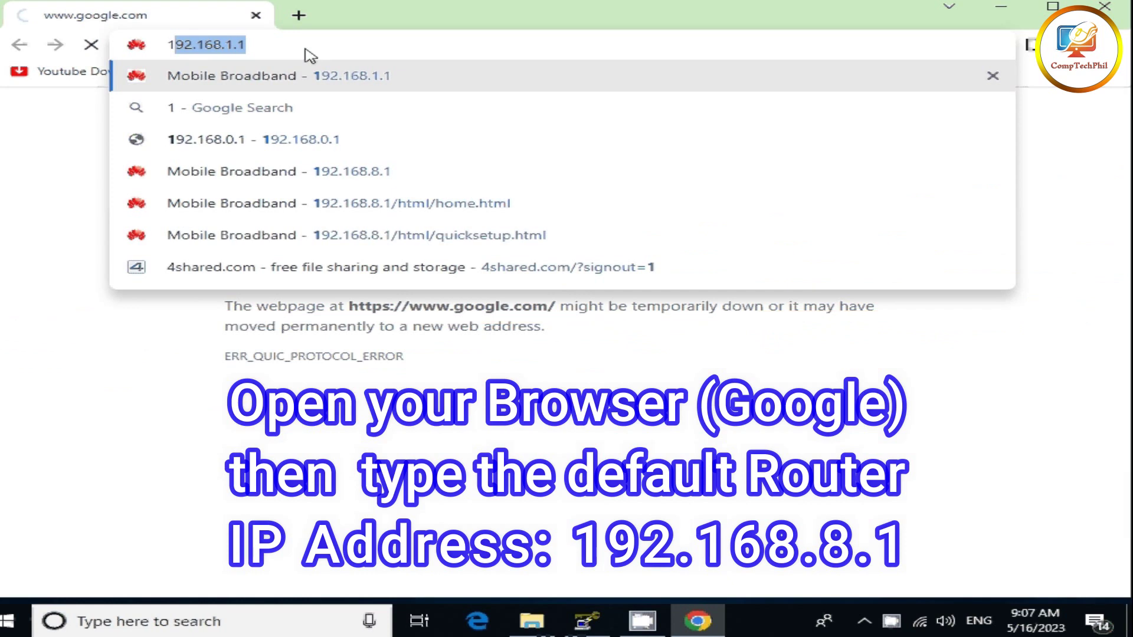
text(92.168.1.1)
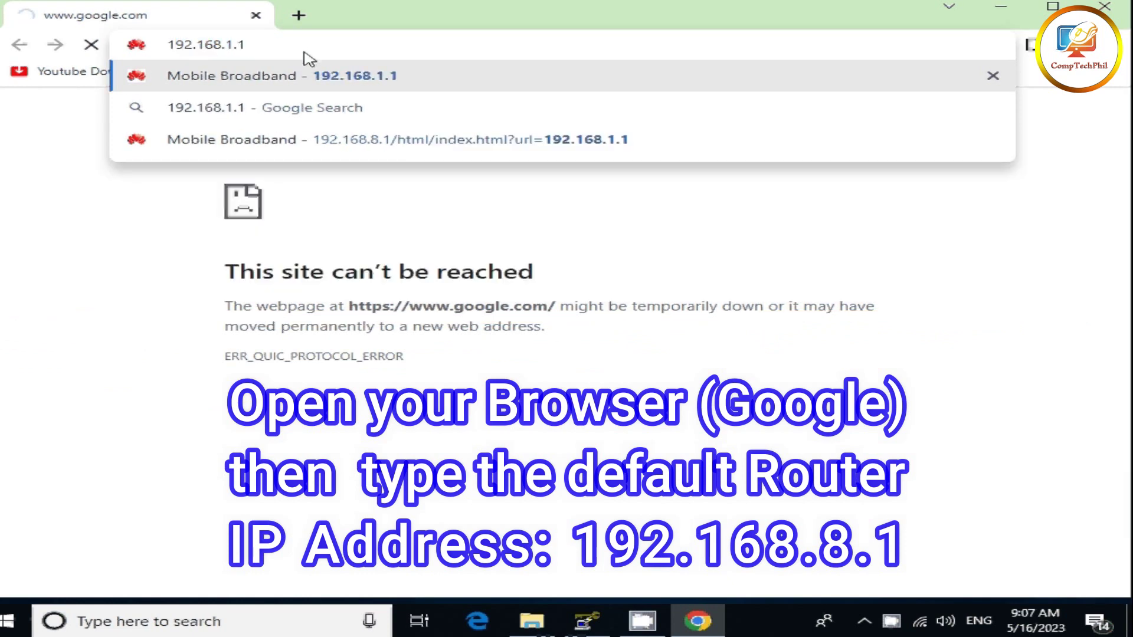
key(Return)
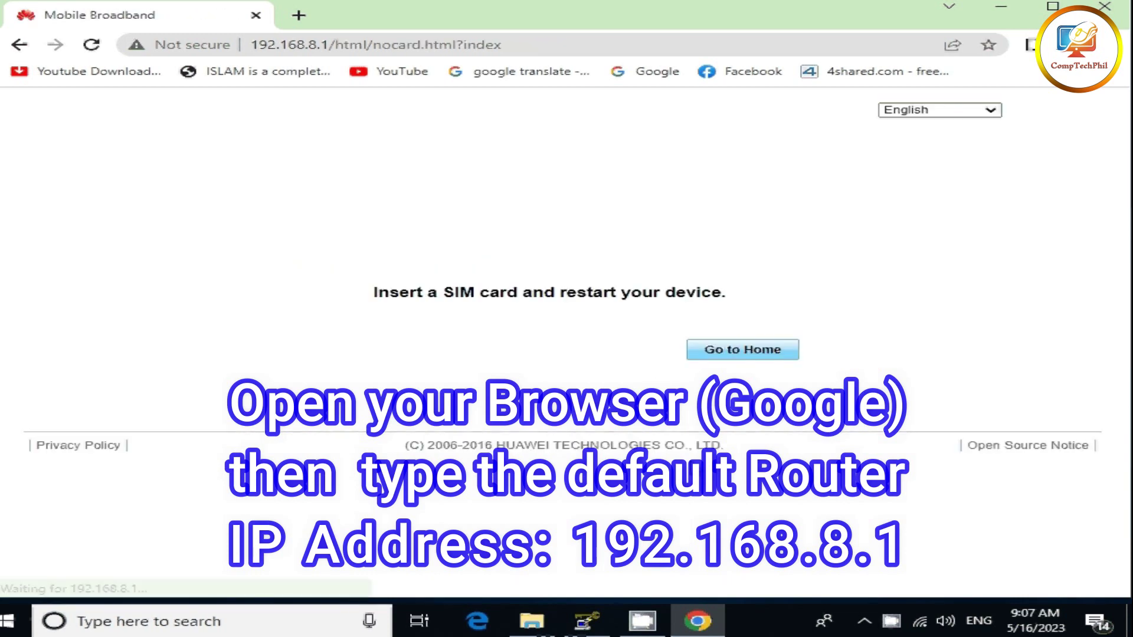
click(758, 352)
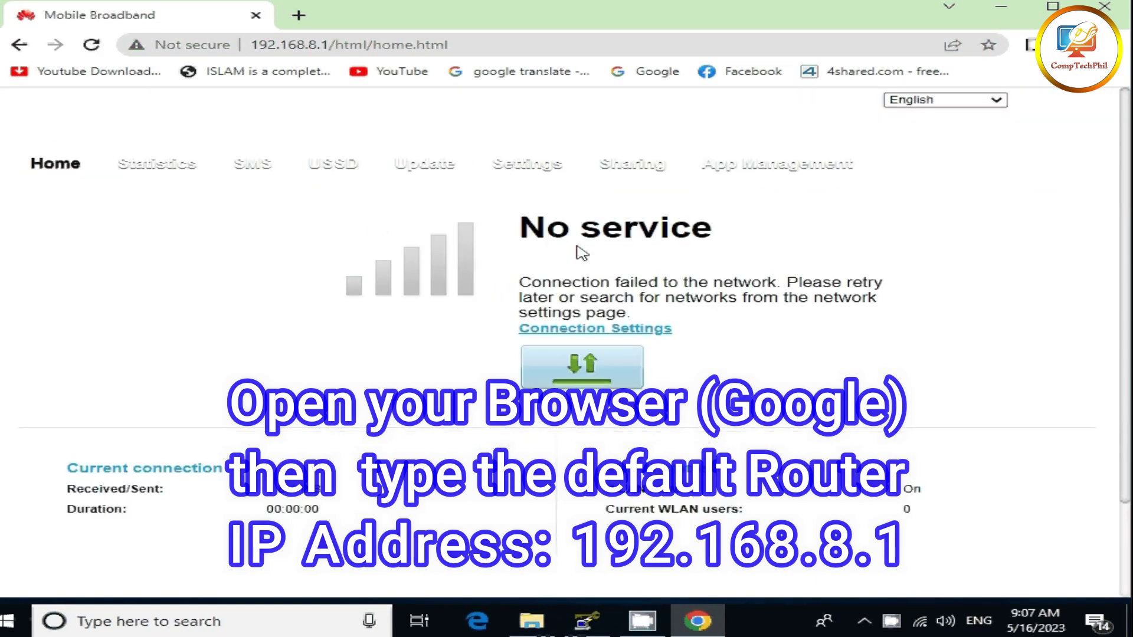
click(521, 165)
click(485, 342)
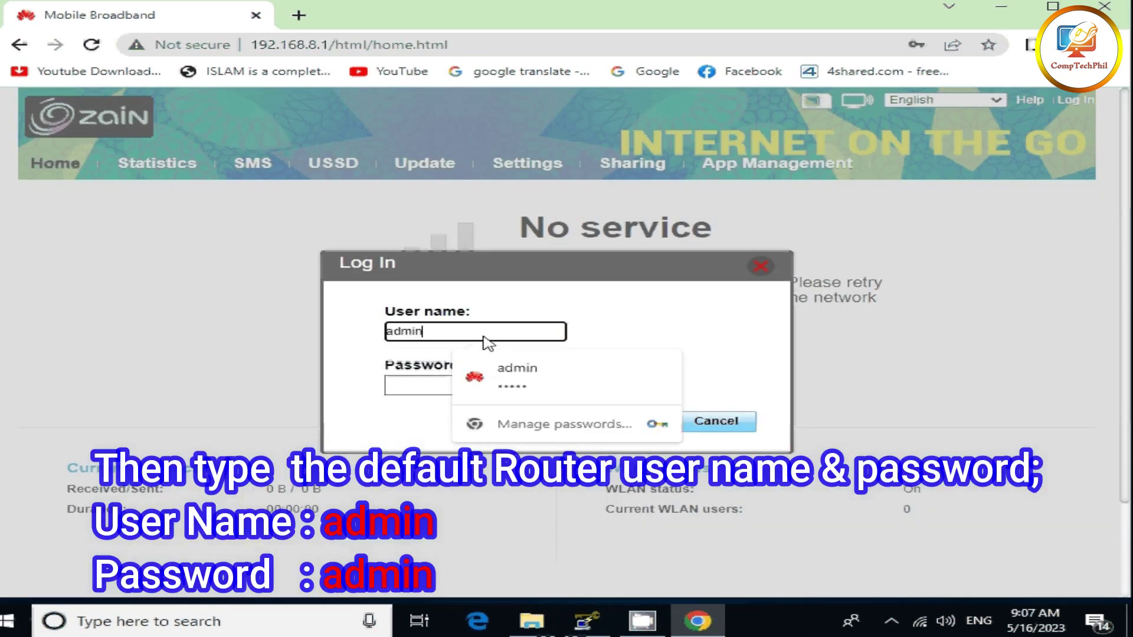
key(Tab)
key(Return)
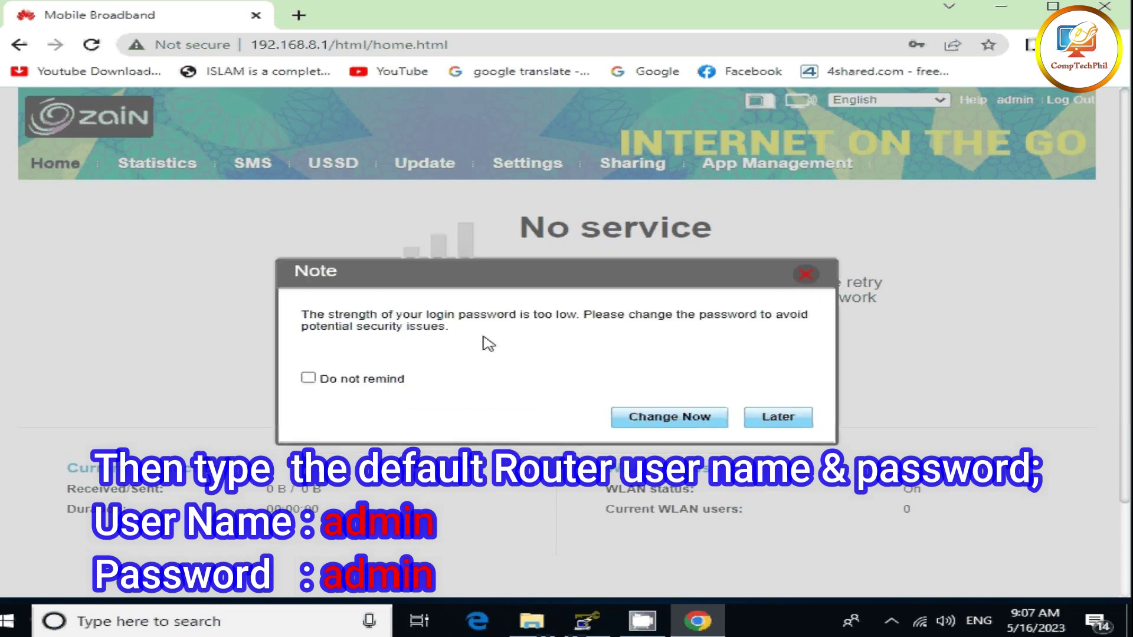
- Postpone the weak-password reminder and go to the firmware Update page
click(778, 417)
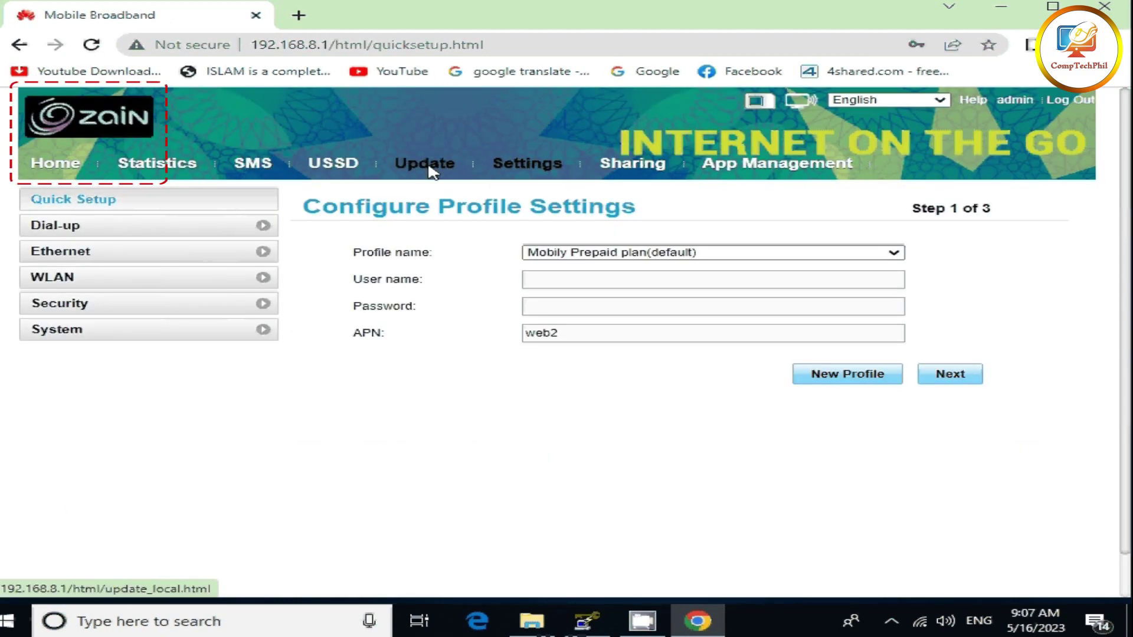
click(432, 172)
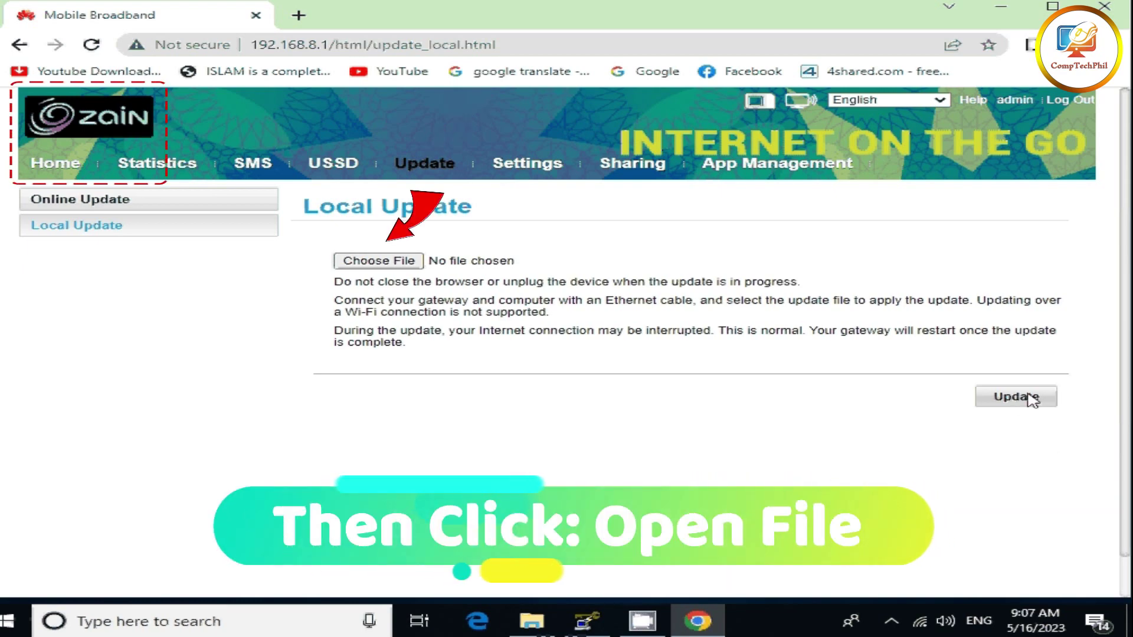
- Choose B315_22_UPDATE_21.328.01.00.1367.BIN from the Desktop and start the local update
click(355, 263)
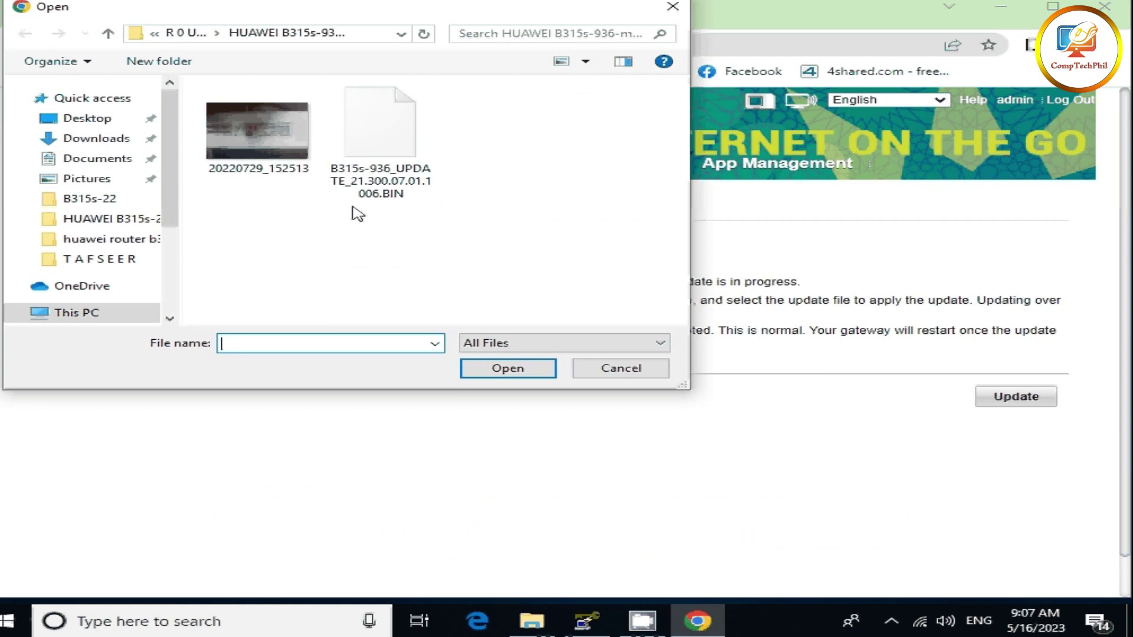
click(86, 119)
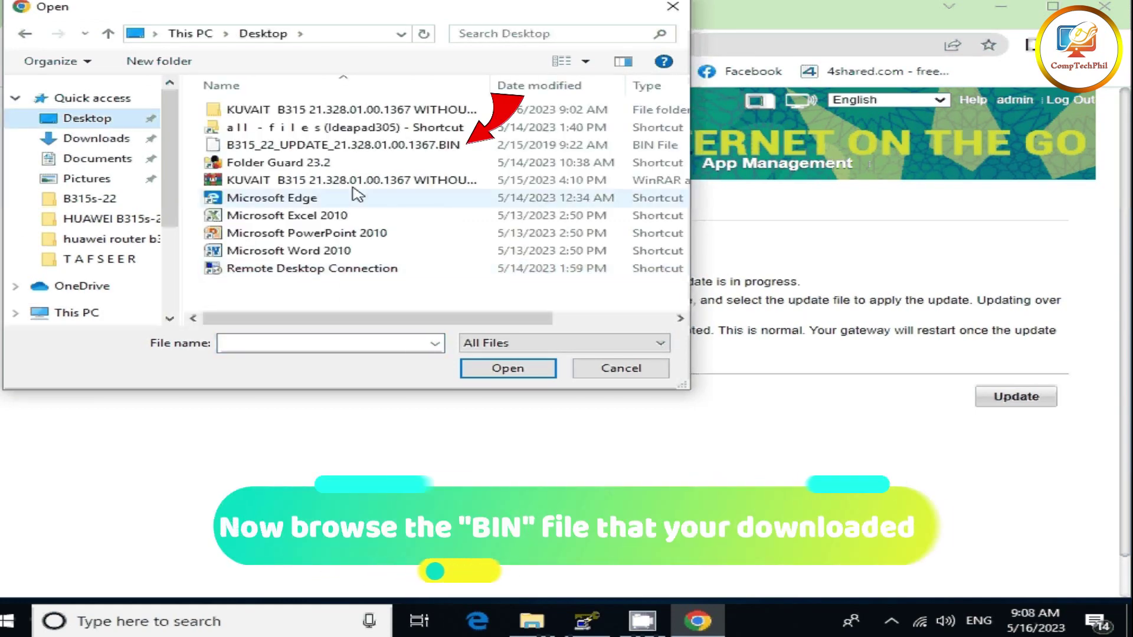
double_click(354, 146)
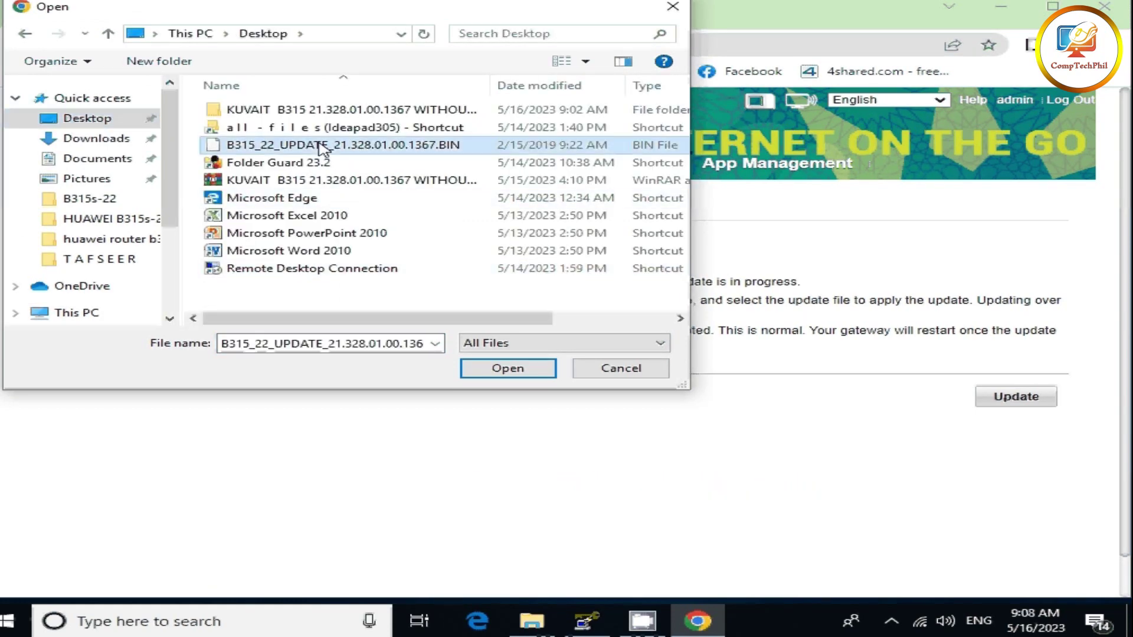
click(1016, 396)
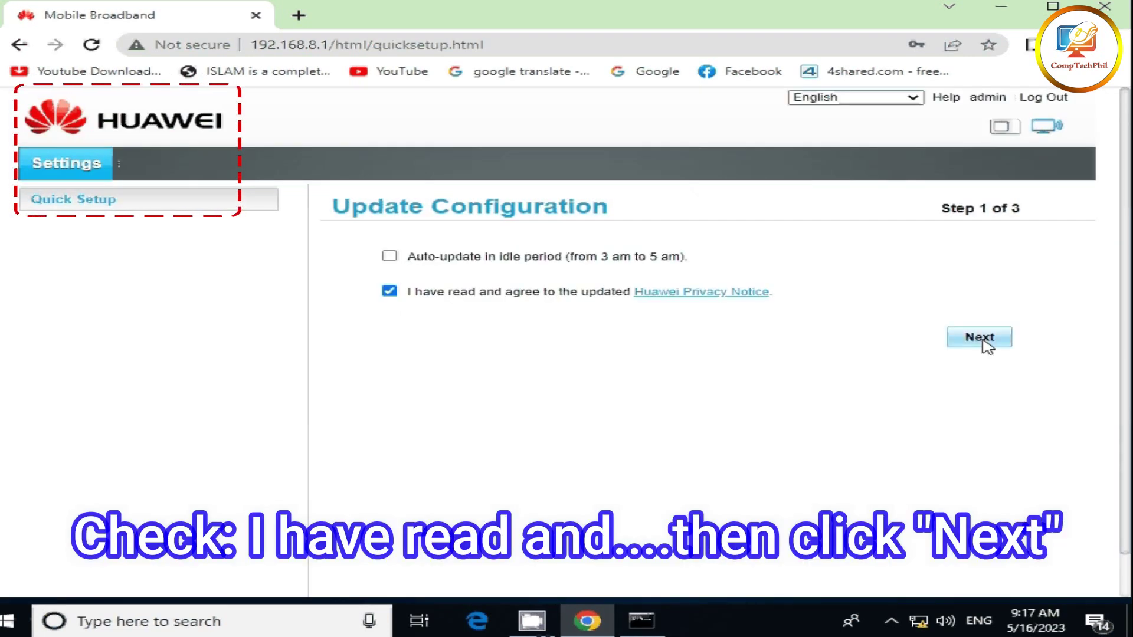
click(979, 338)
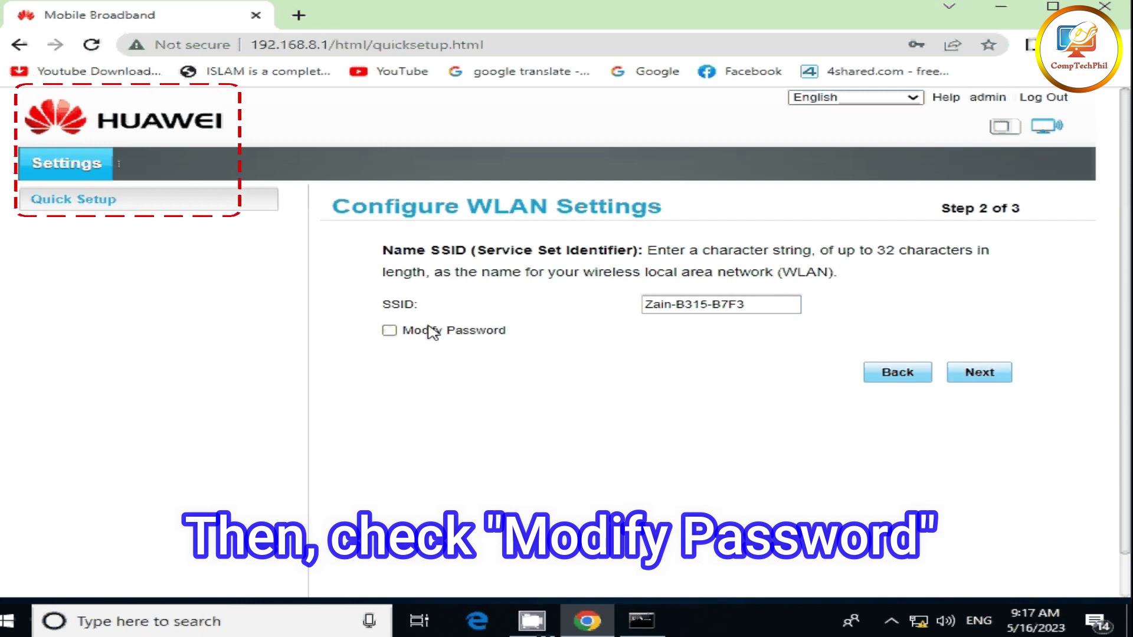
click(389, 331)
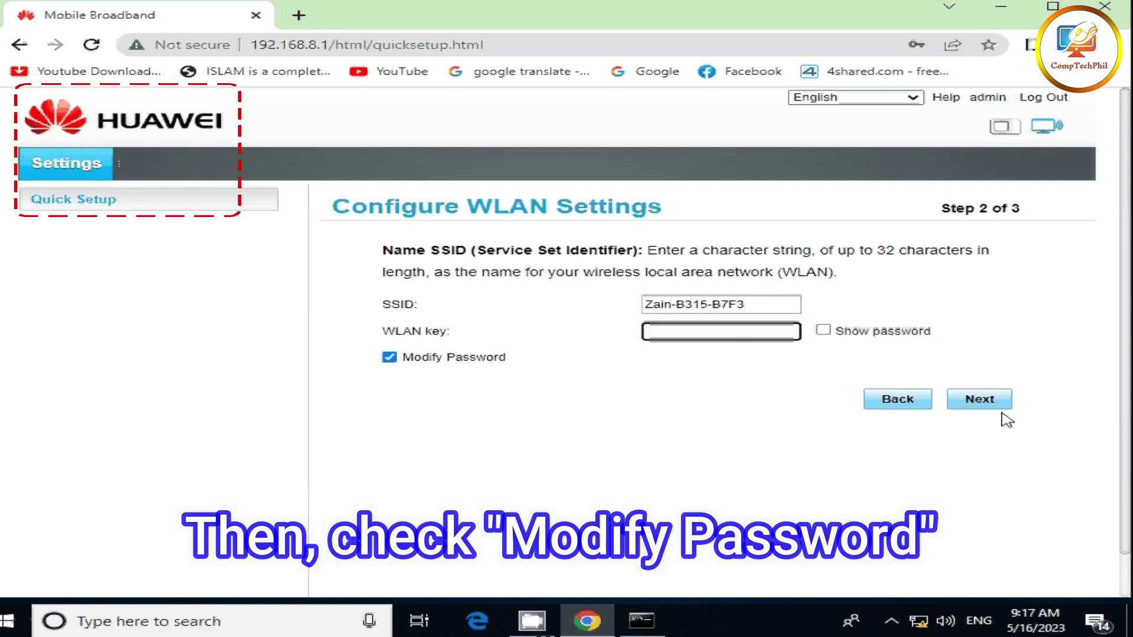
click(768, 329)
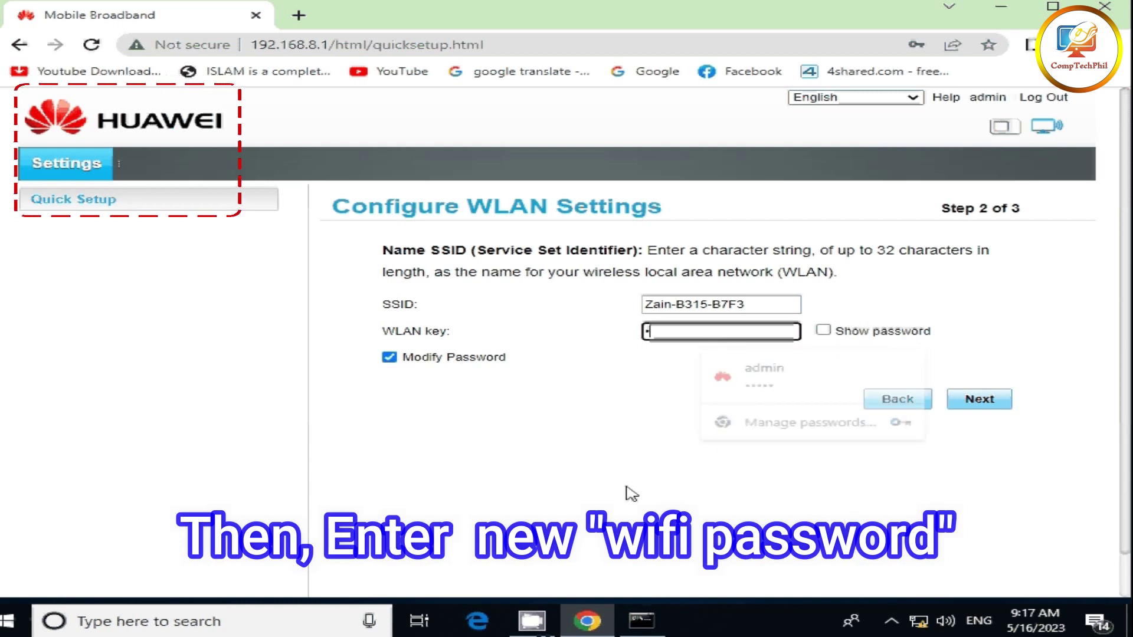
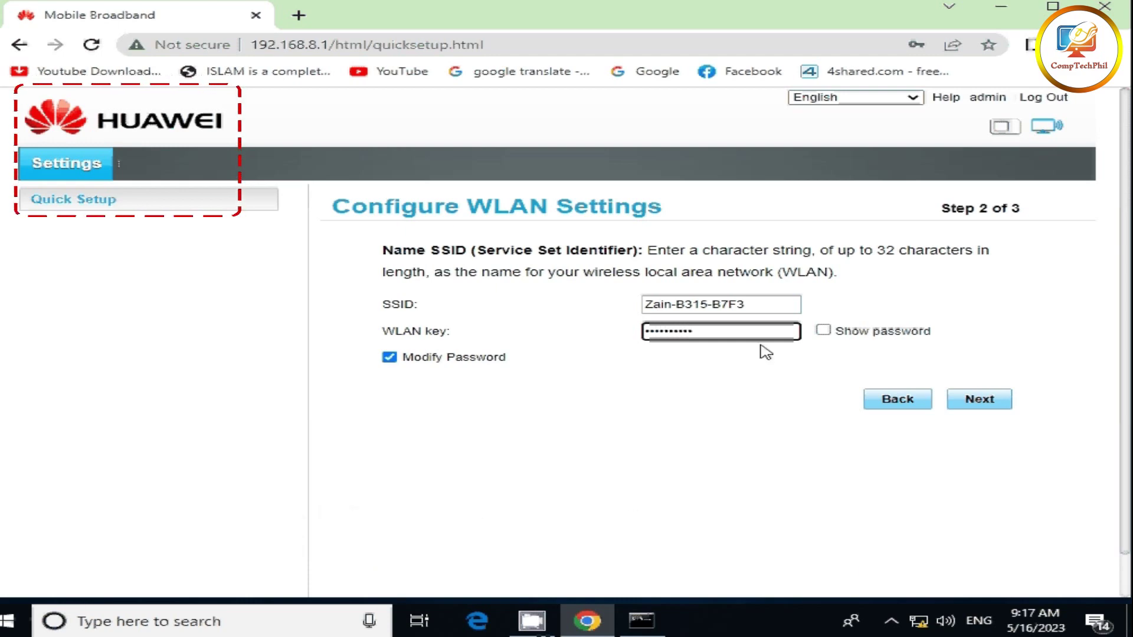
click(822, 332)
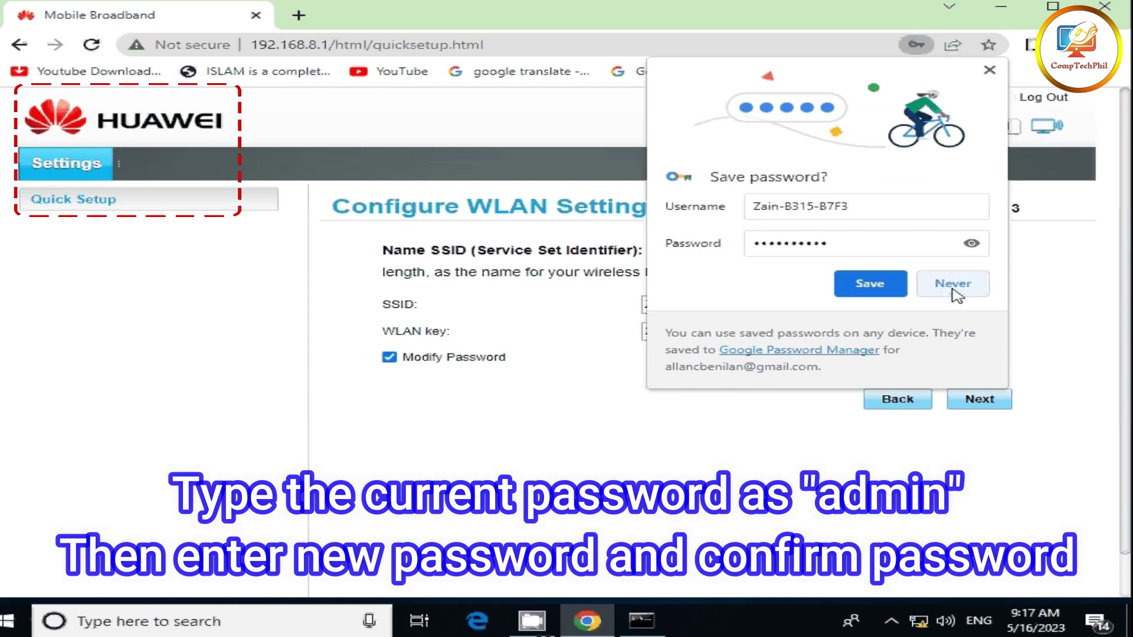
click(872, 282)
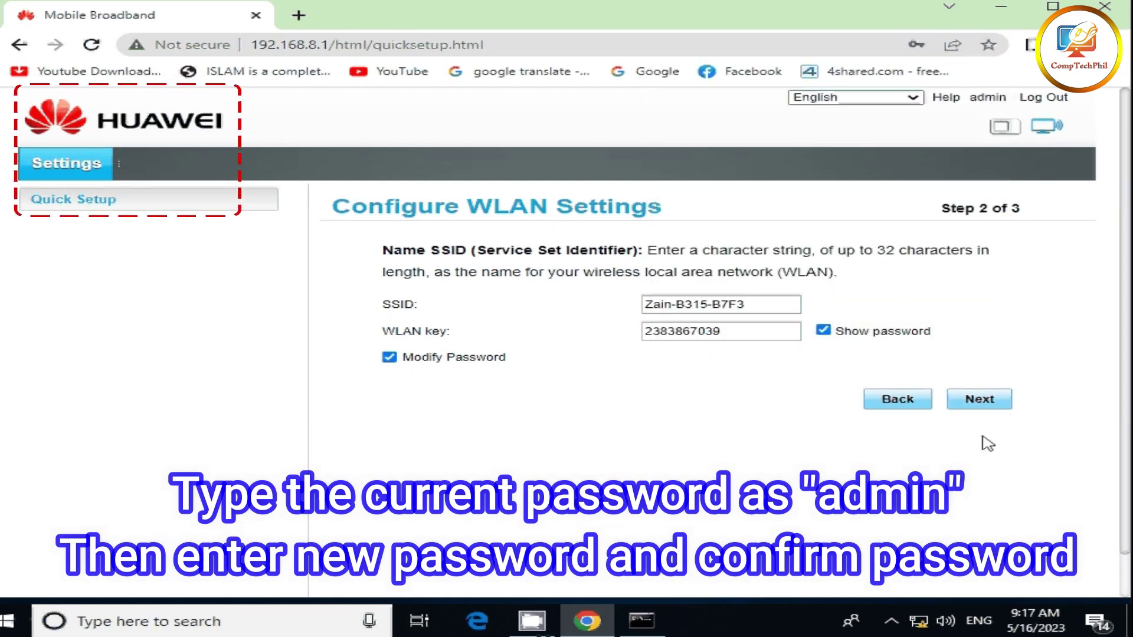
click(966, 402)
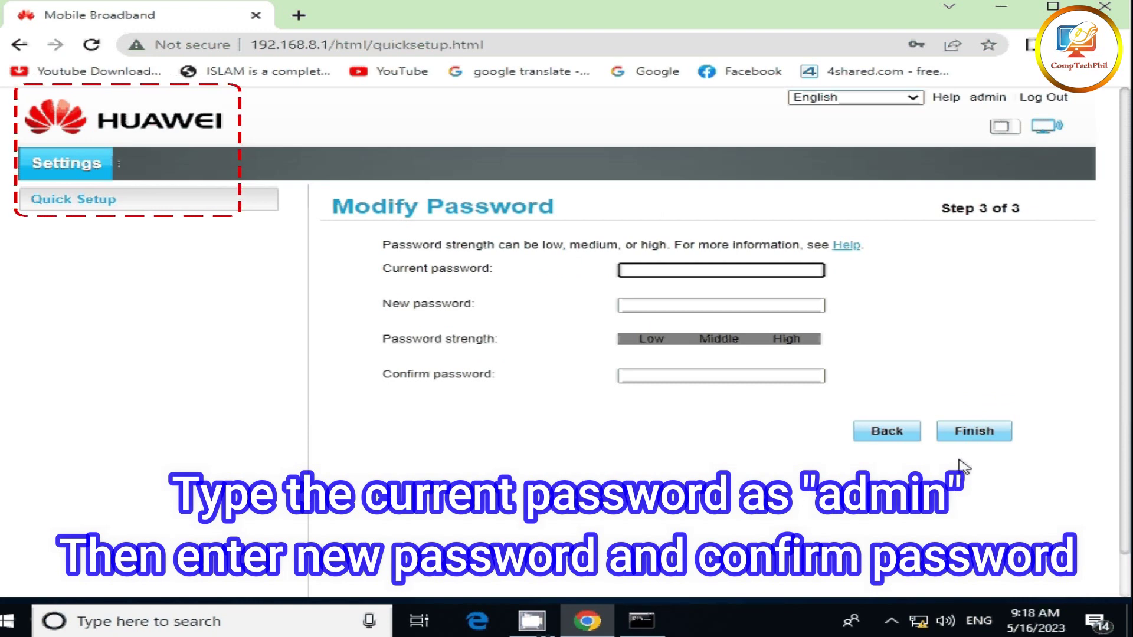
click(730, 275)
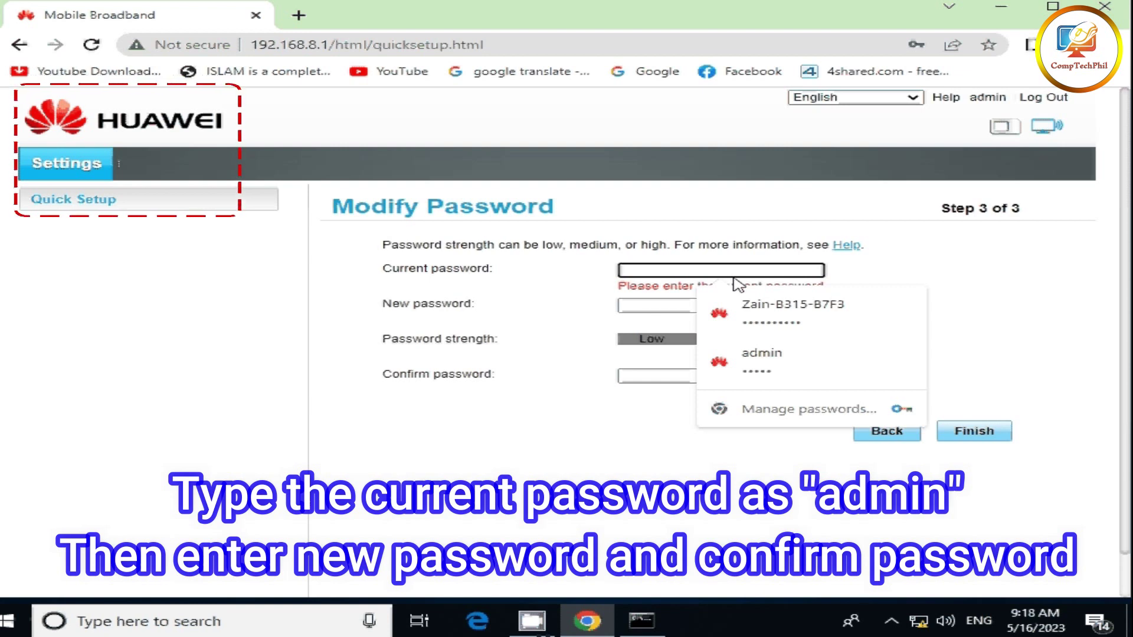
click(991, 337)
click(715, 277)
click(712, 353)
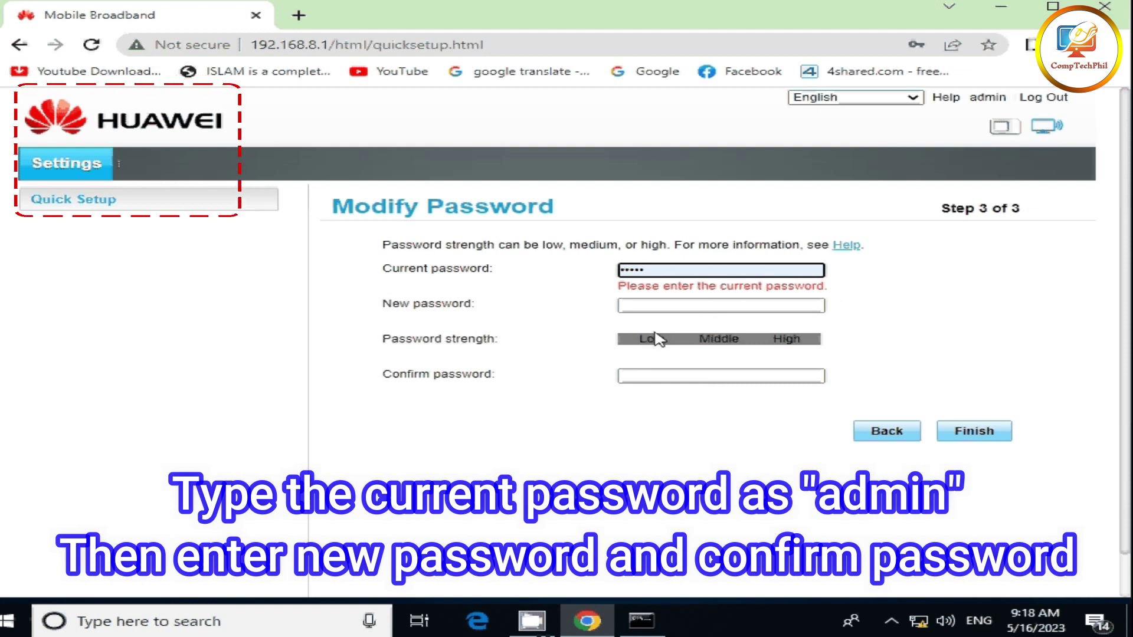
- Enter and confirm a new admin password and finish quick setup
click(664, 307)
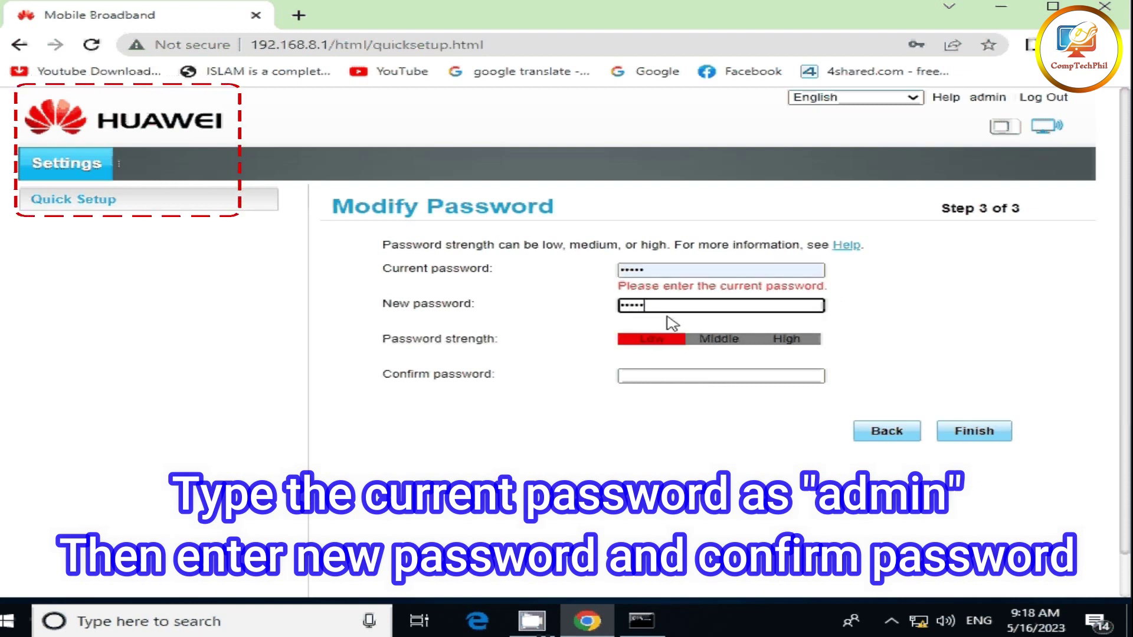
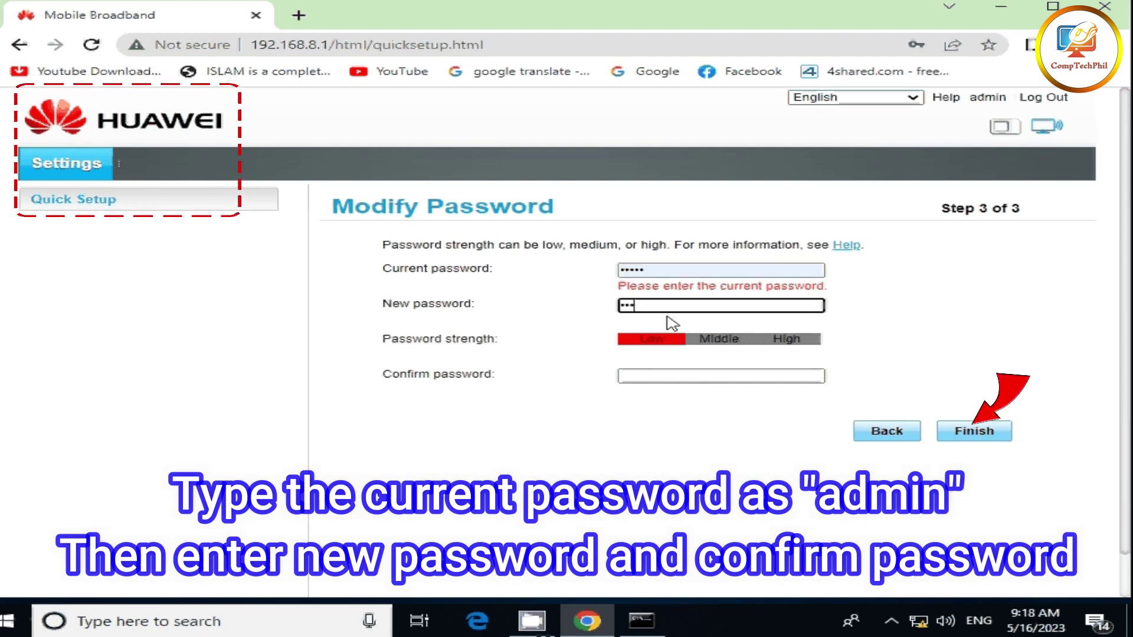
key(Tab)
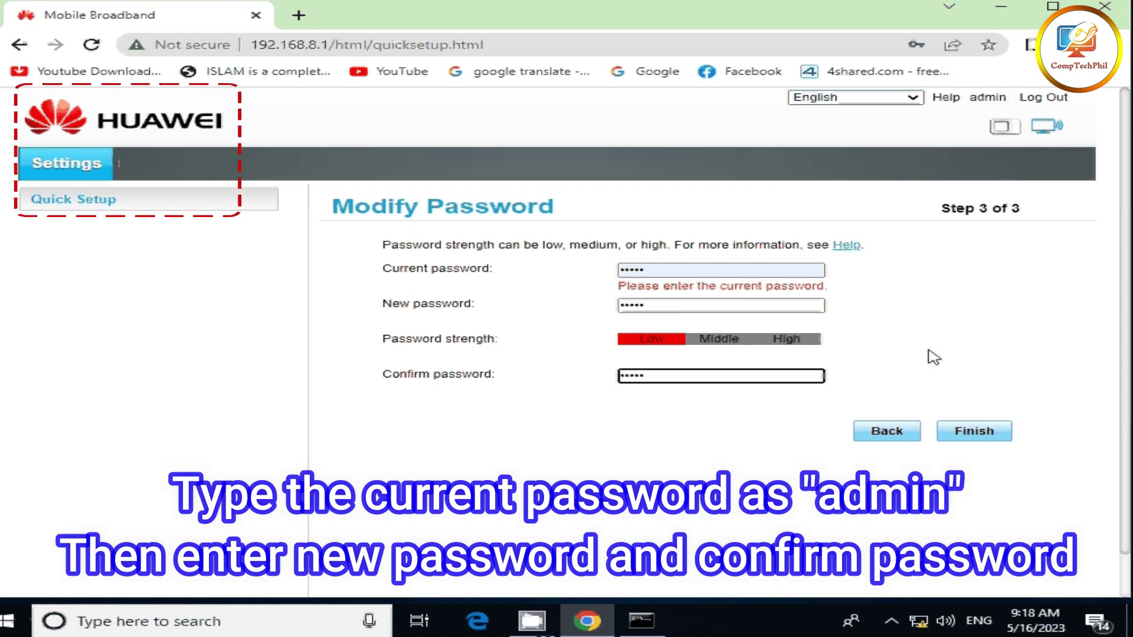
key(Return)
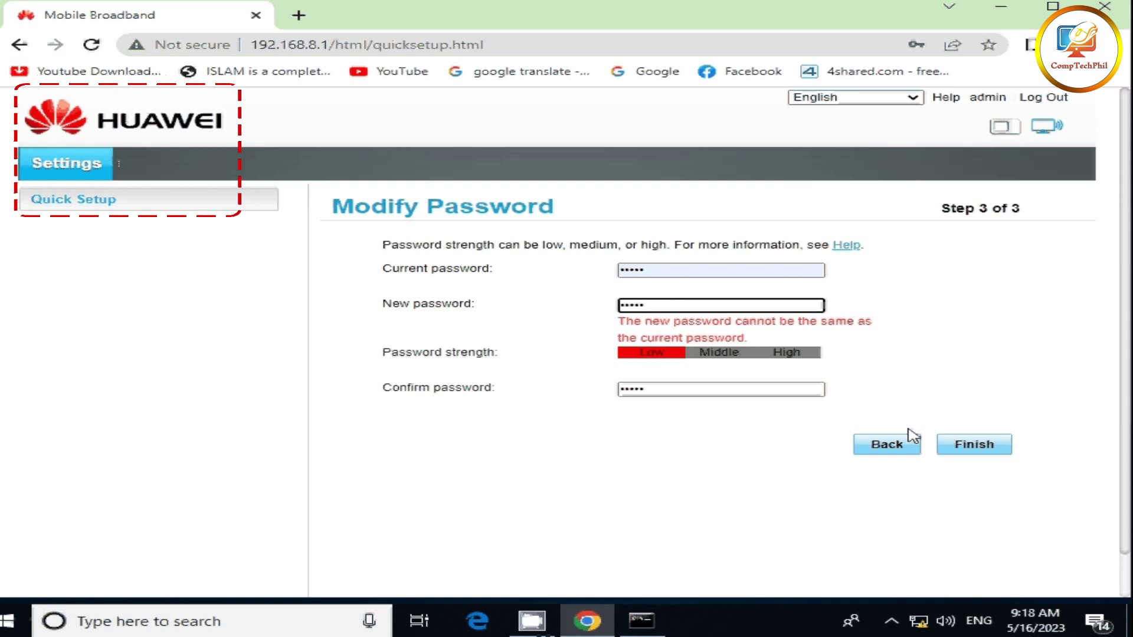
key(Tab)
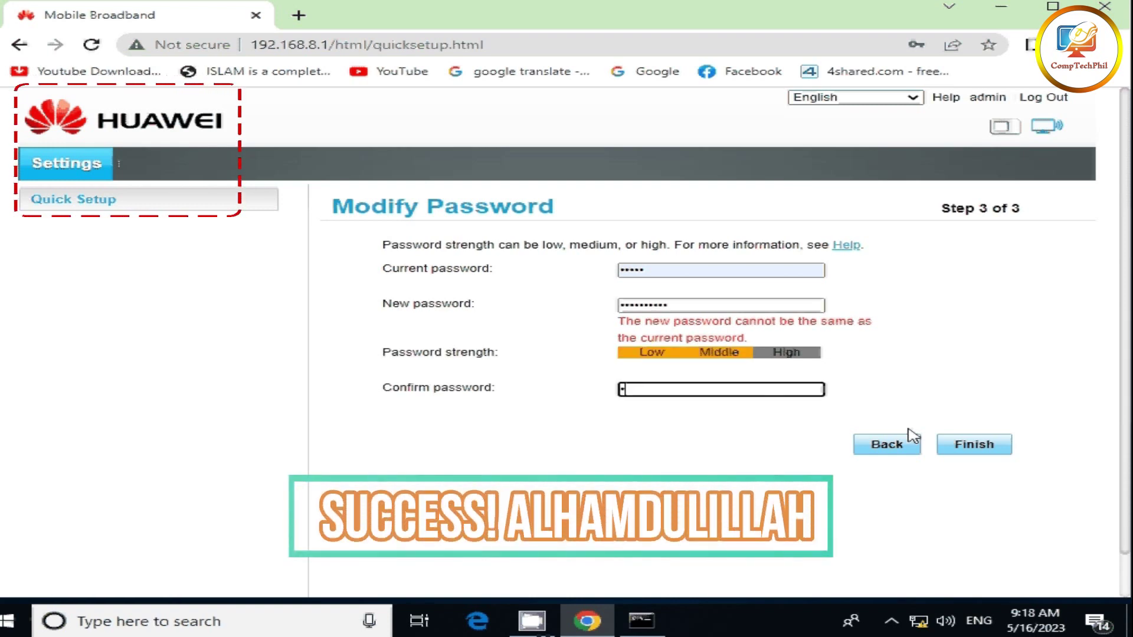
click(977, 447)
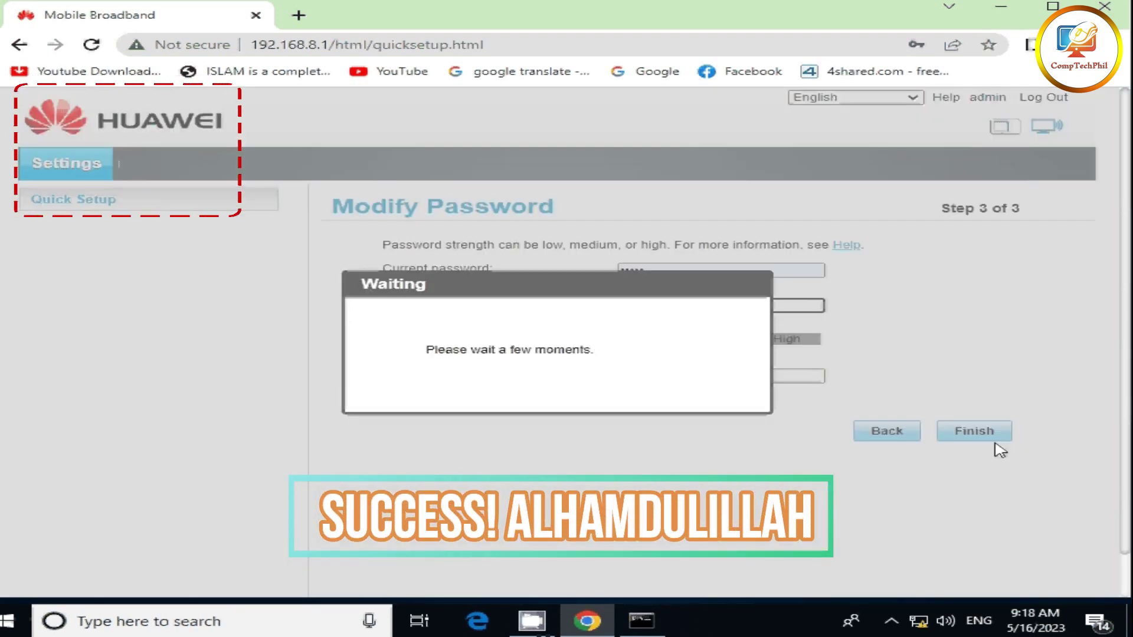